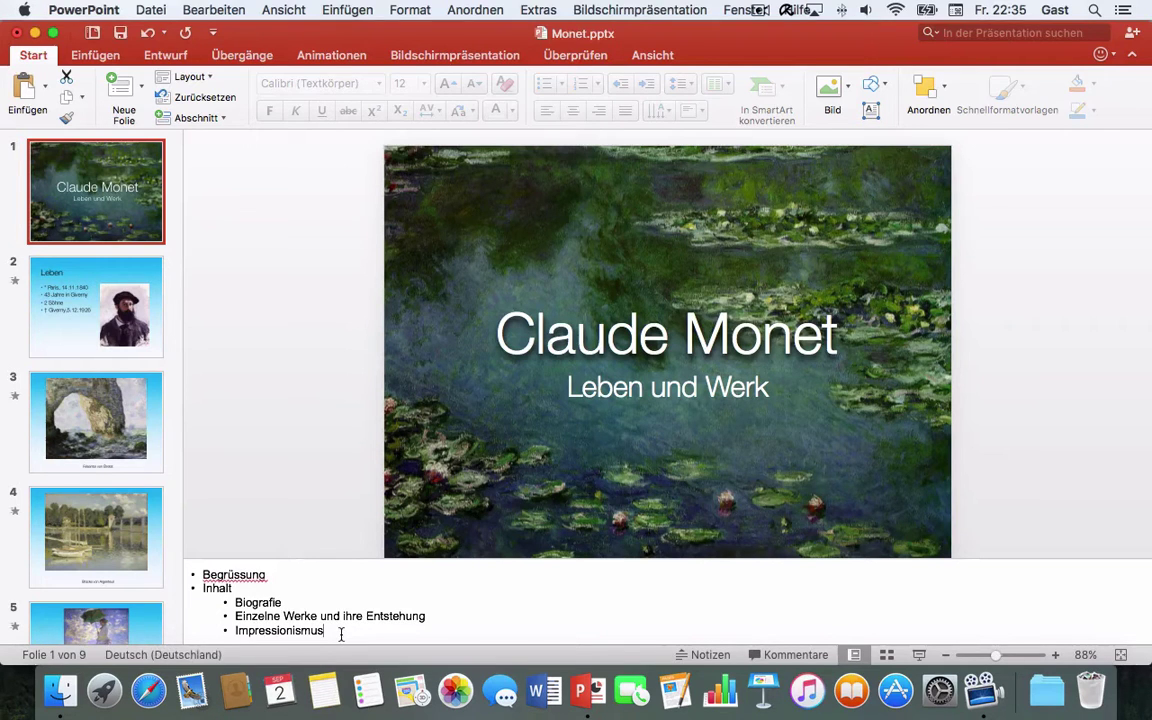
Step: Check the title slide's notes: Begrüssung, then Inhalt with Biografie, Einzelne Werke und ihre Entstehung, Impressionismus
drag(342, 632, 190, 562)
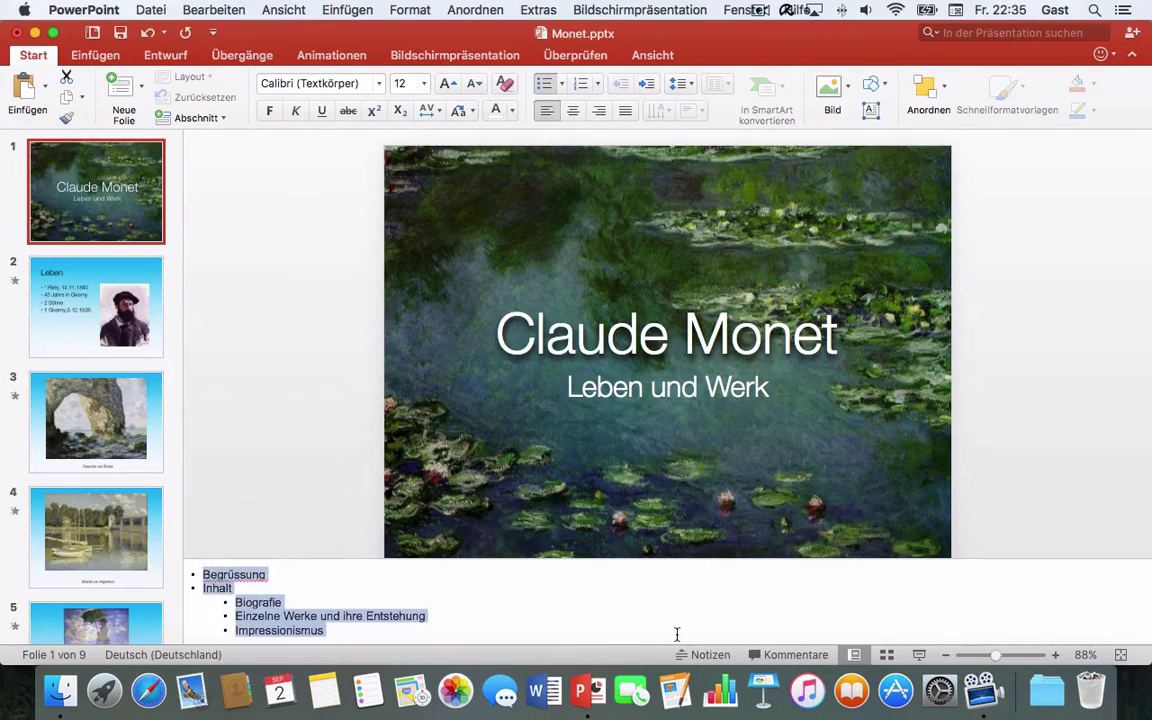
click(704, 655)
click(704, 655)
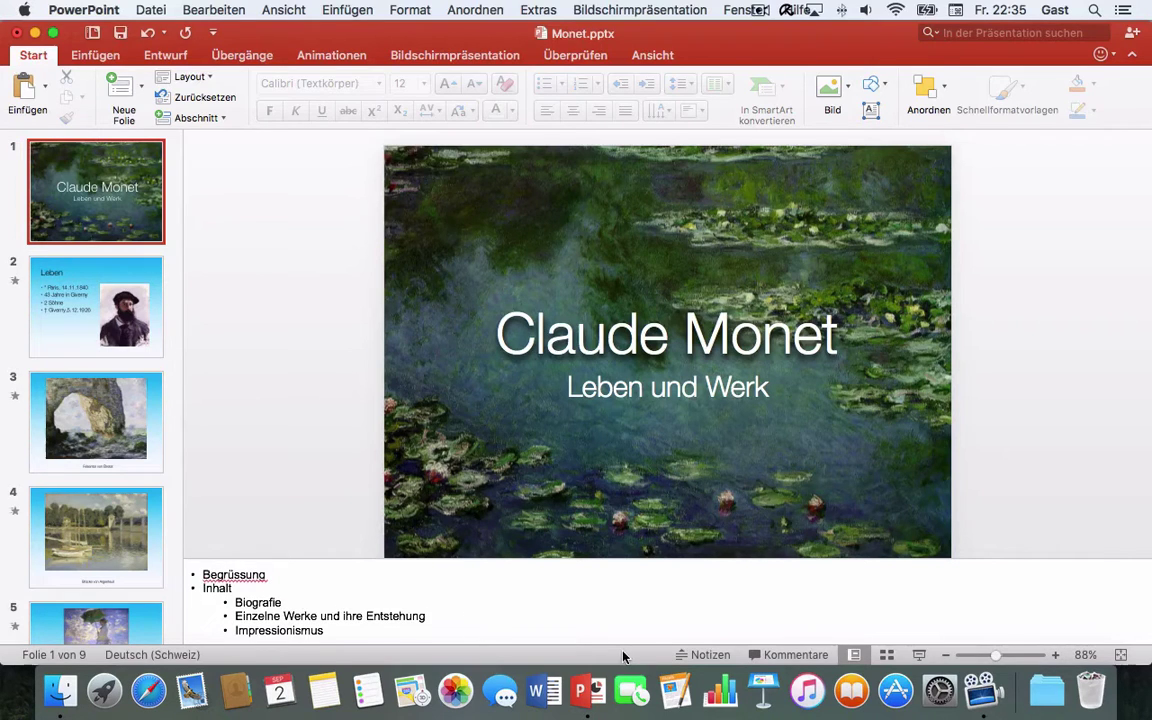
Step: Show the Monitore arrangement in System Preferences: two displays side by side, mirroring off
click(940, 690)
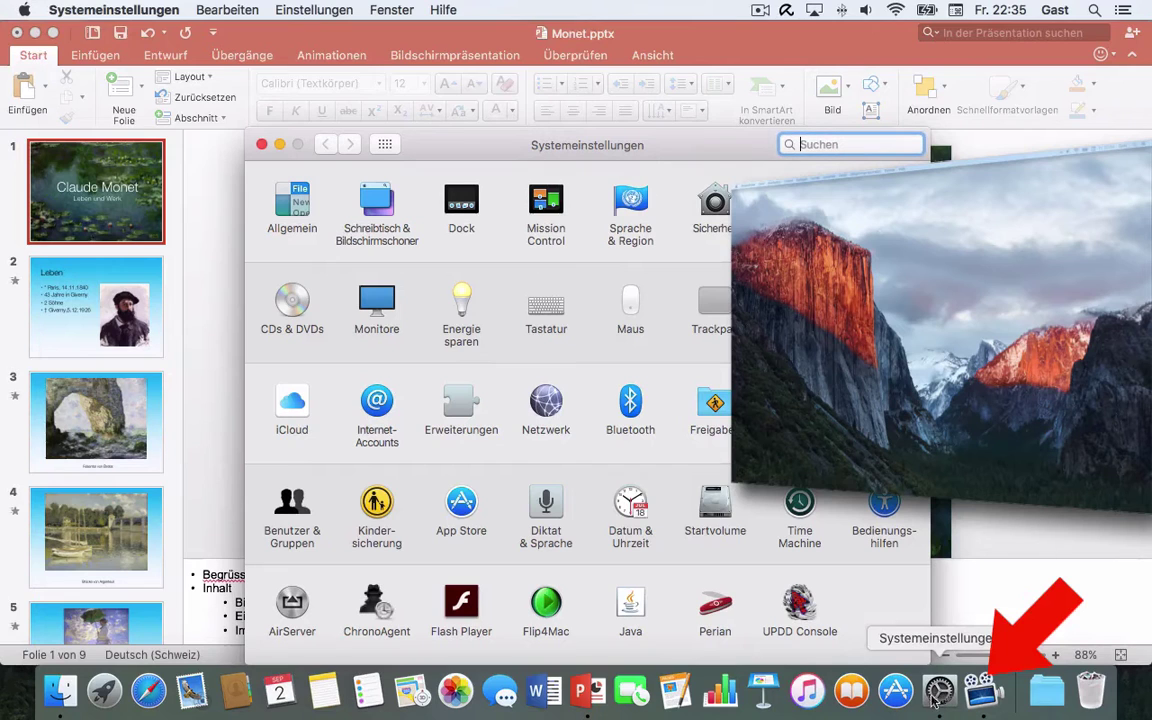
click(377, 298)
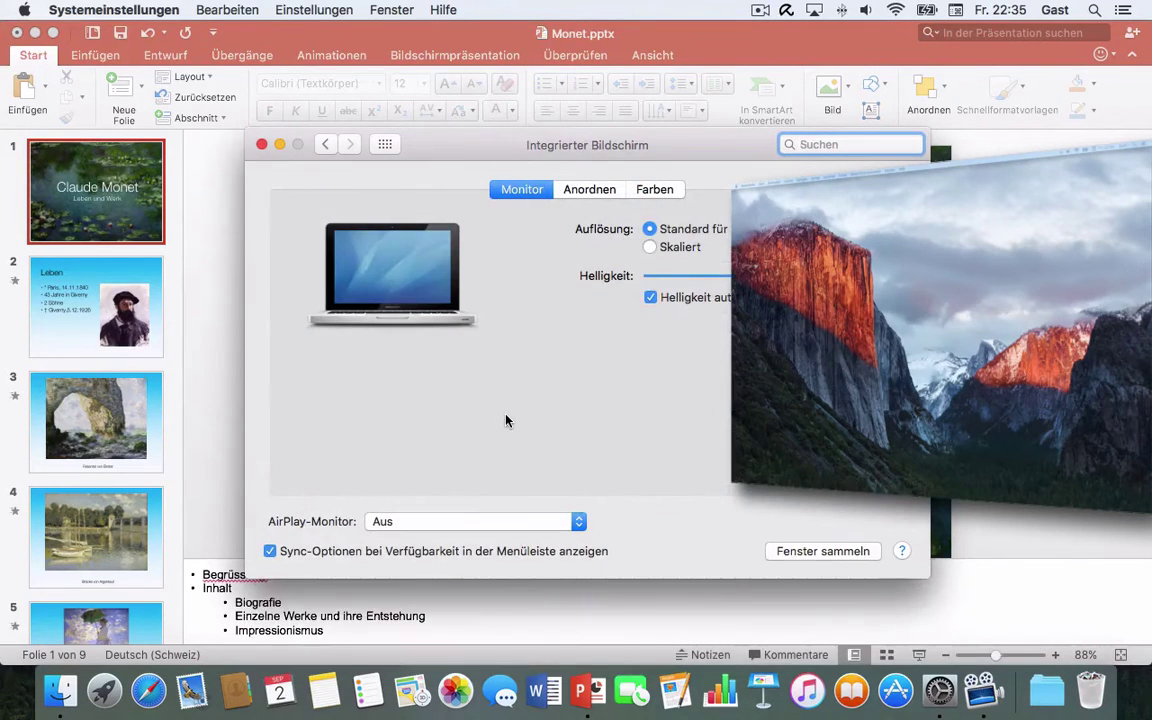
click(587, 192)
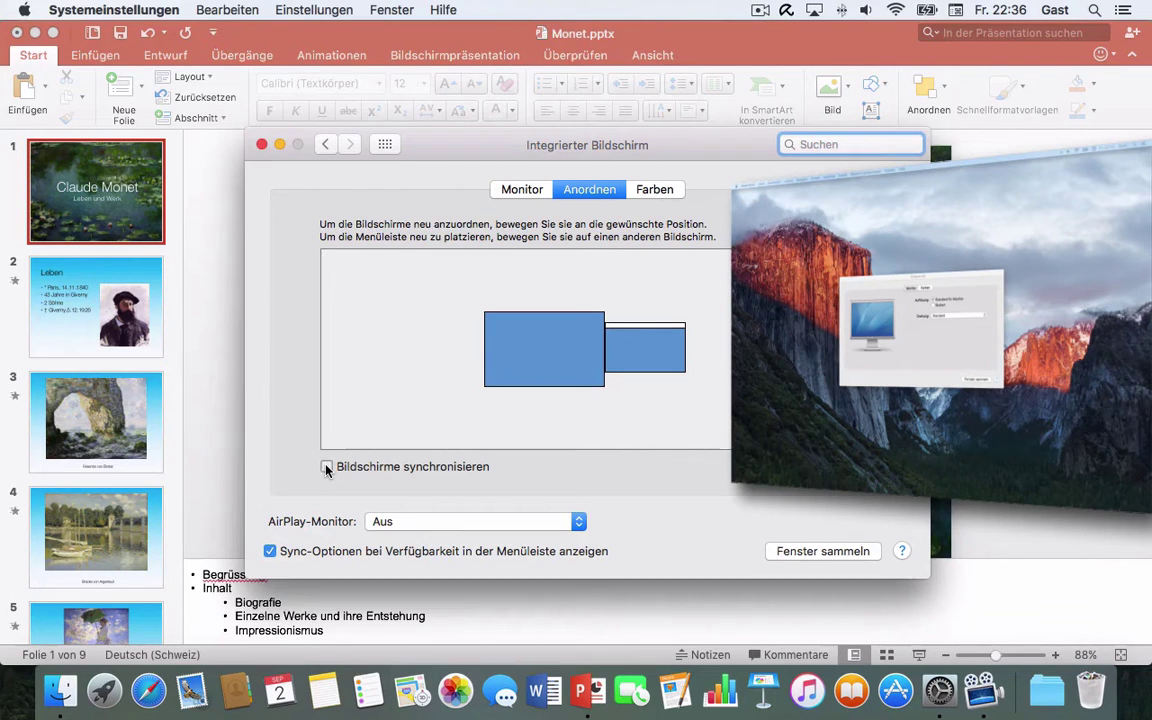
click(327, 467)
click(326, 467)
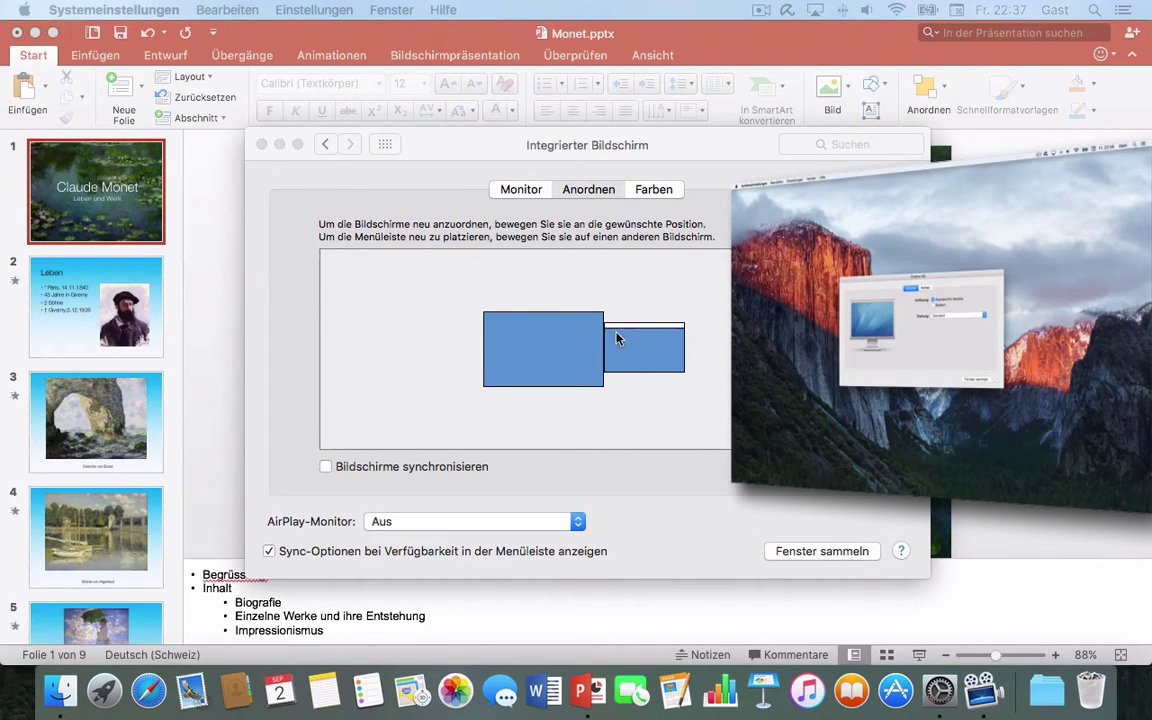
click(560, 334)
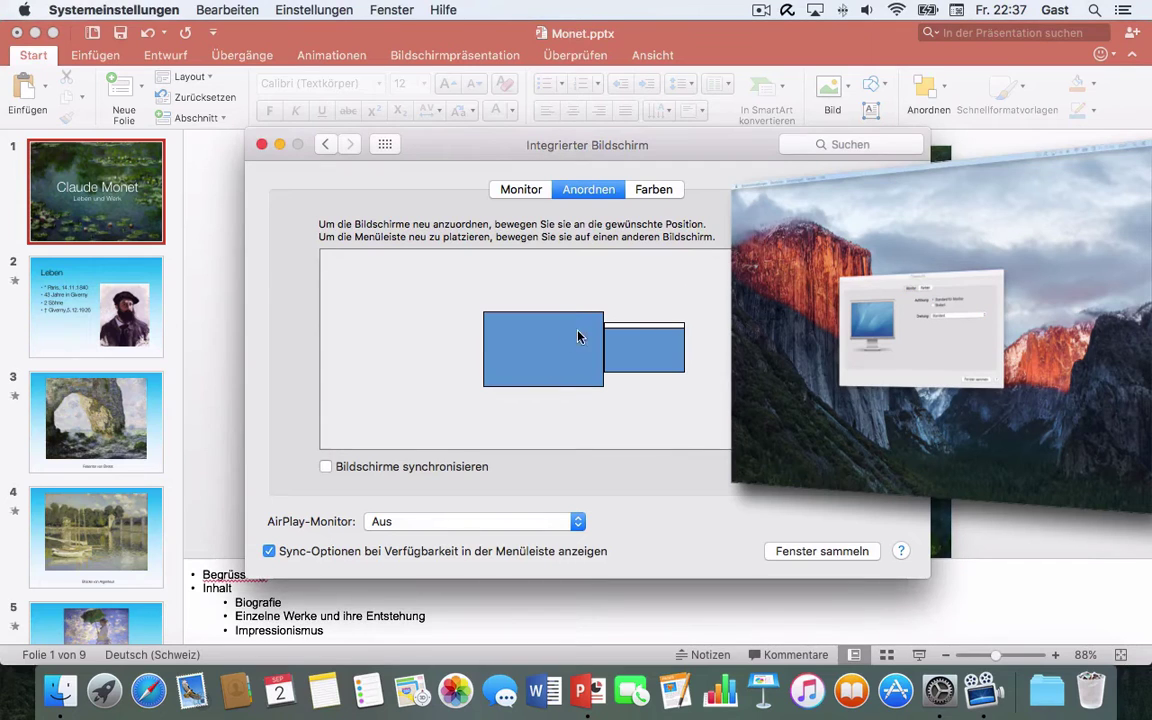
mouse_move(578, 334)
mouse_down()
mouse_move(623, 313)
mouse_move(716, 344)
mouse_up()
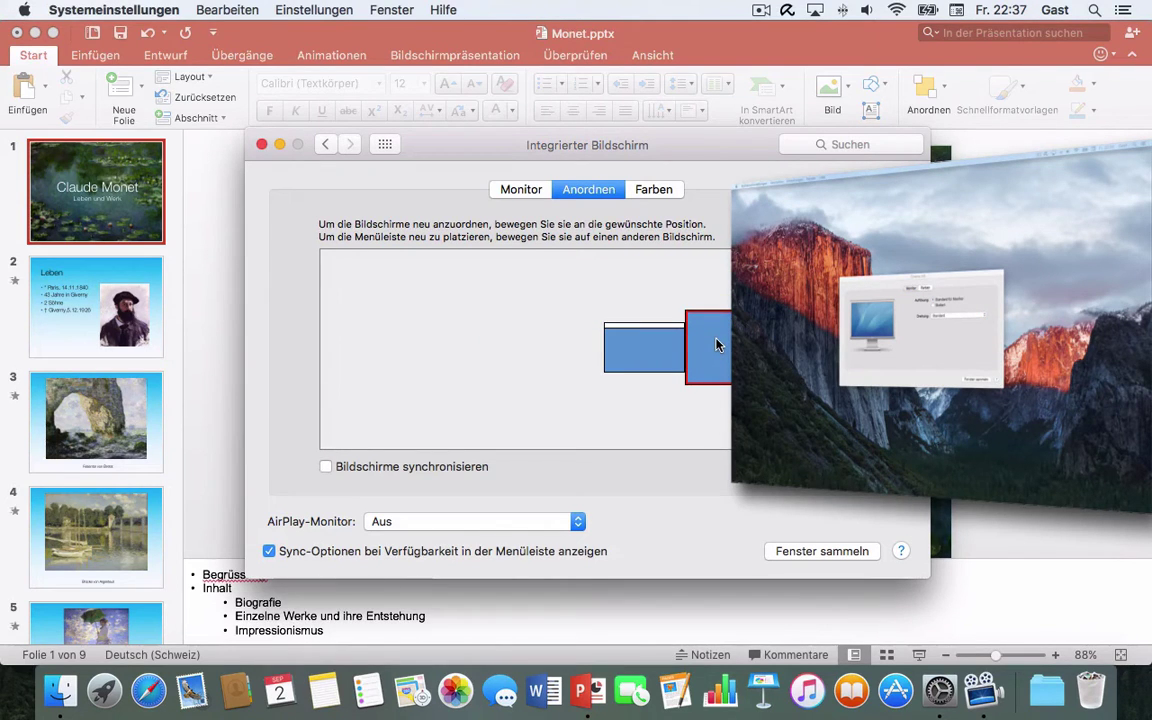
drag(716, 344, 586, 344)
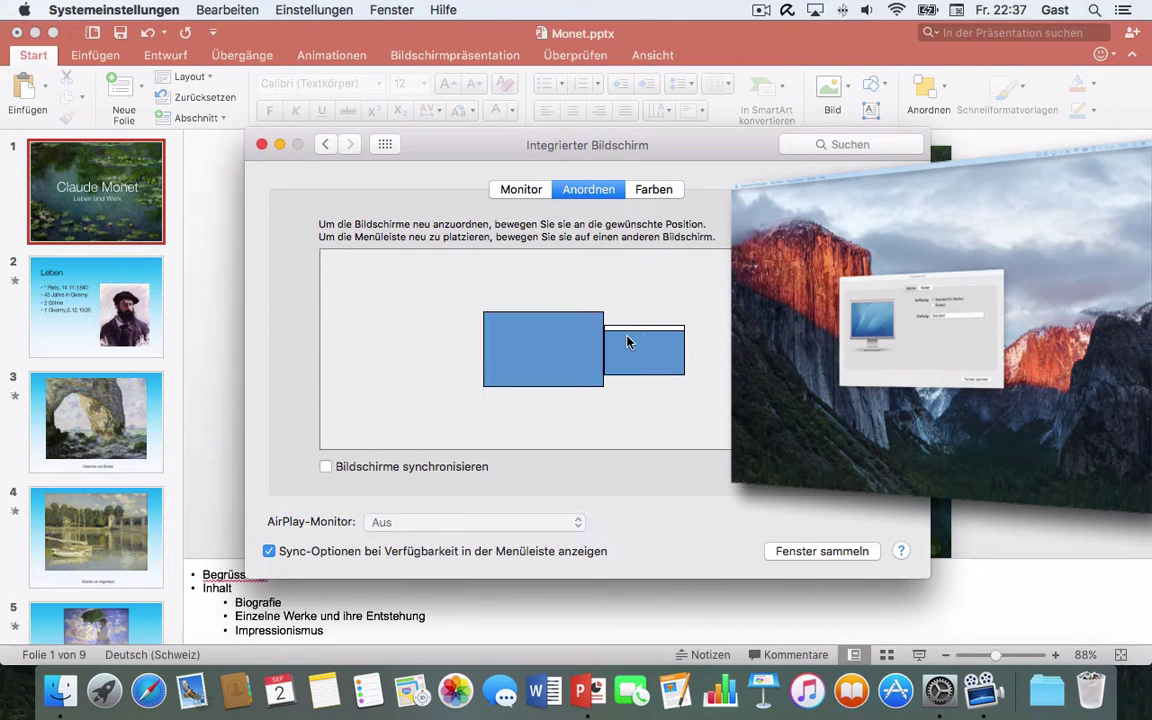
click(648, 335)
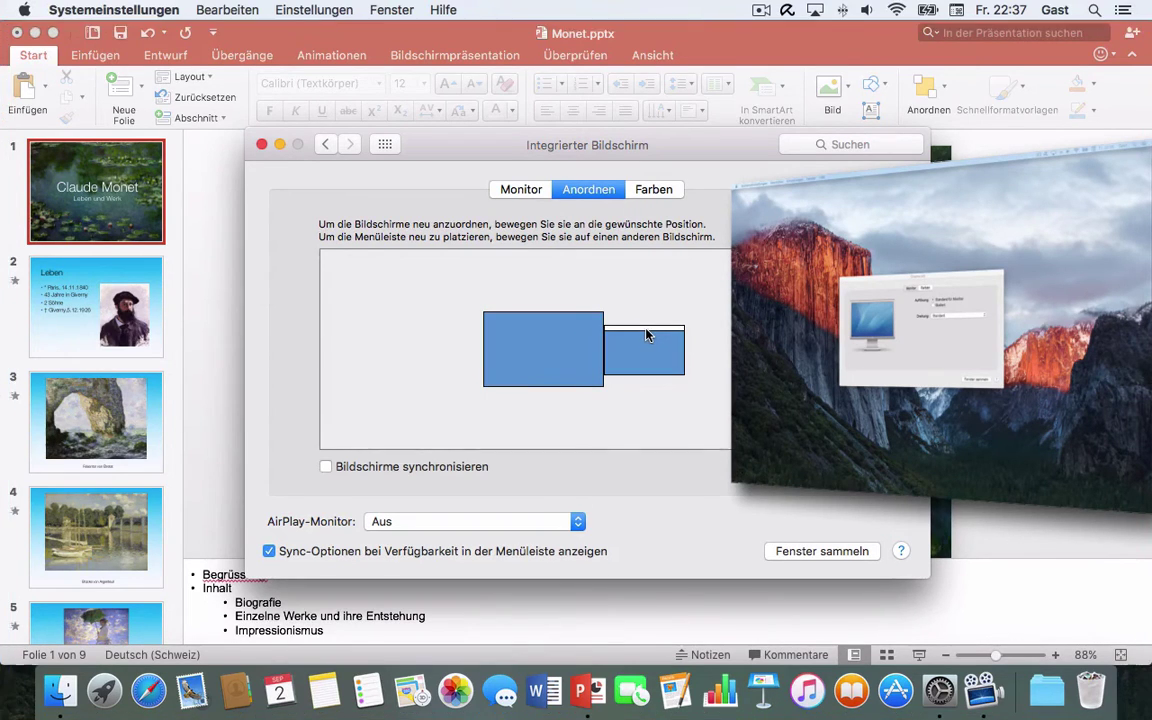
mouse_move(648, 335)
mouse_down()
mouse_move(553, 321)
mouse_move(655, 333)
mouse_up()
Step: Close System Preferences and start Monet.pptx in Referentenansicht from Bildschirmpräsentation
click(262, 145)
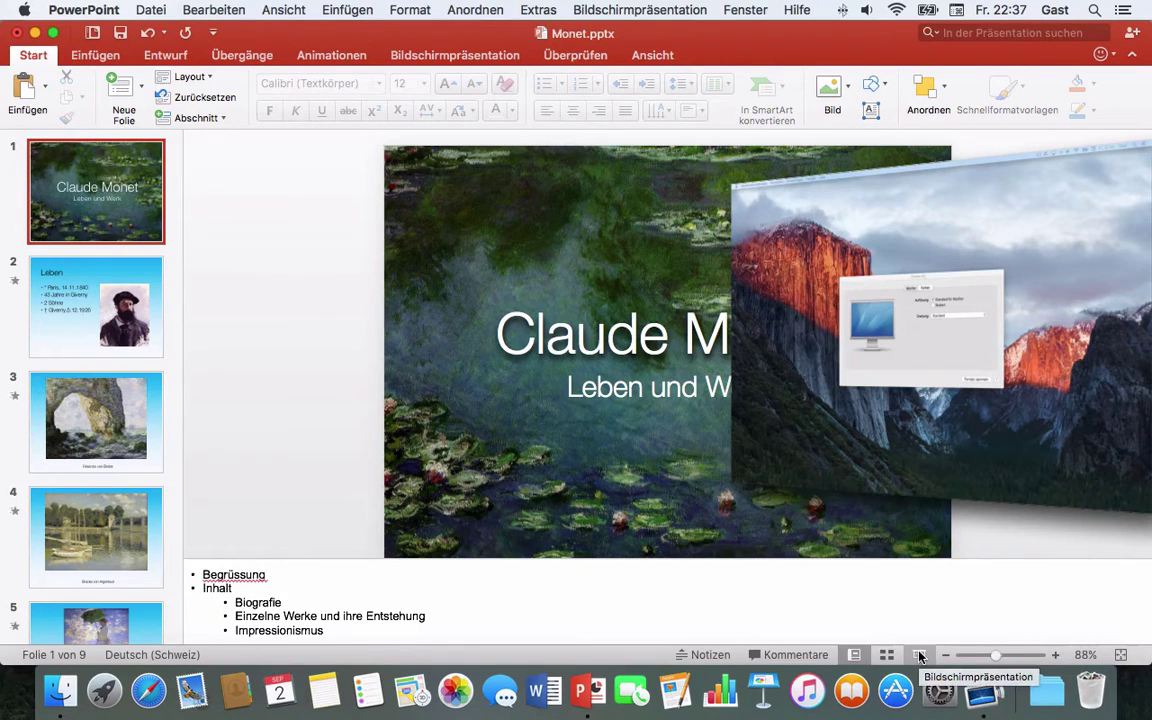
click(677, 9)
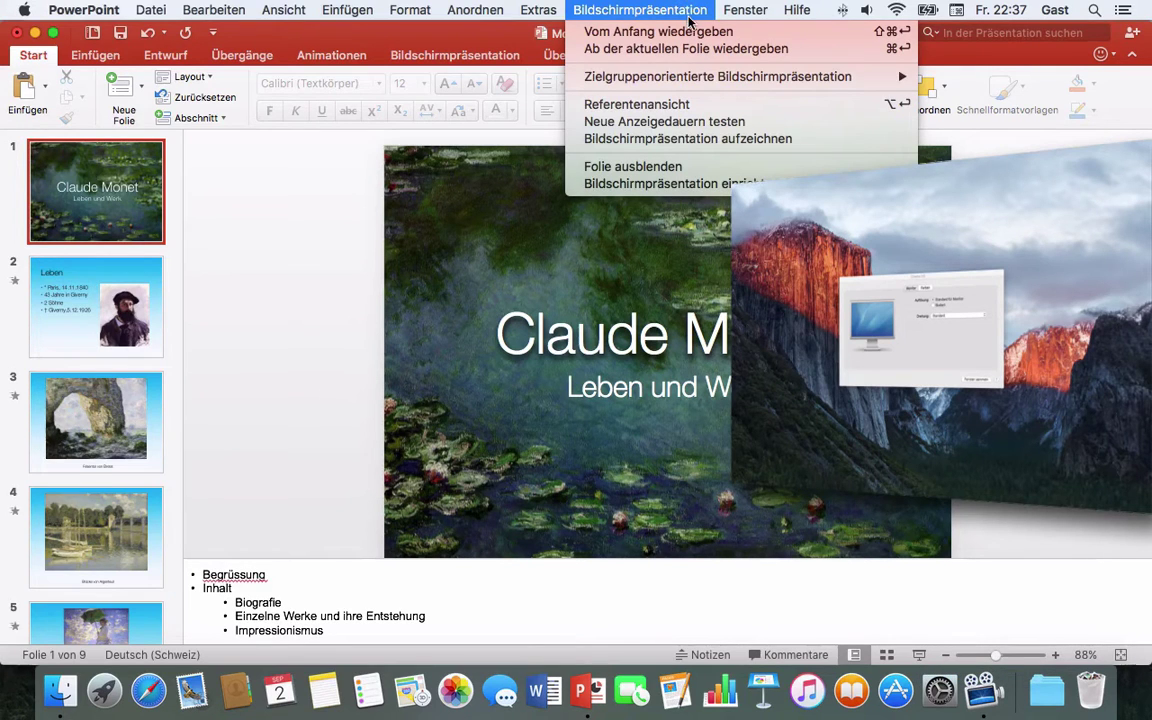
click(727, 49)
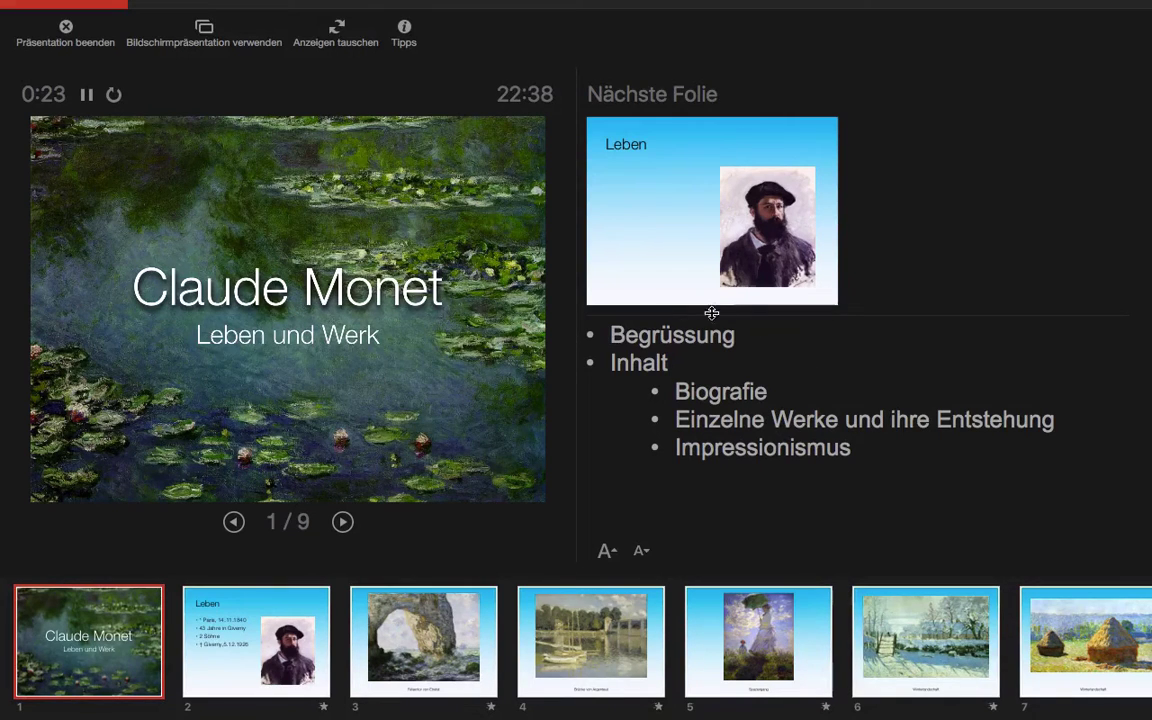
Step: Widen the notes area by shrinking the current slide and next-slide preview, then visit slide 3 and return to slide 1
click(642, 551)
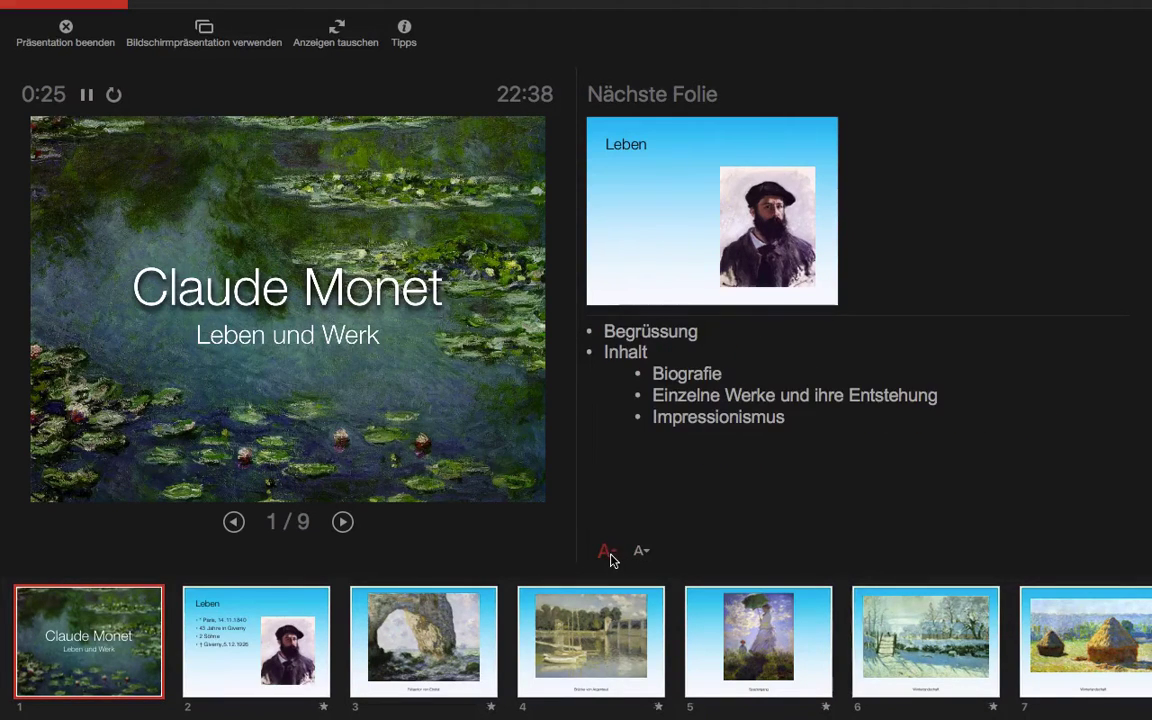
click(609, 553)
mouse_move(578, 494)
mouse_down()
mouse_move(429, 496)
mouse_move(751, 489)
mouse_move(505, 494)
mouse_up()
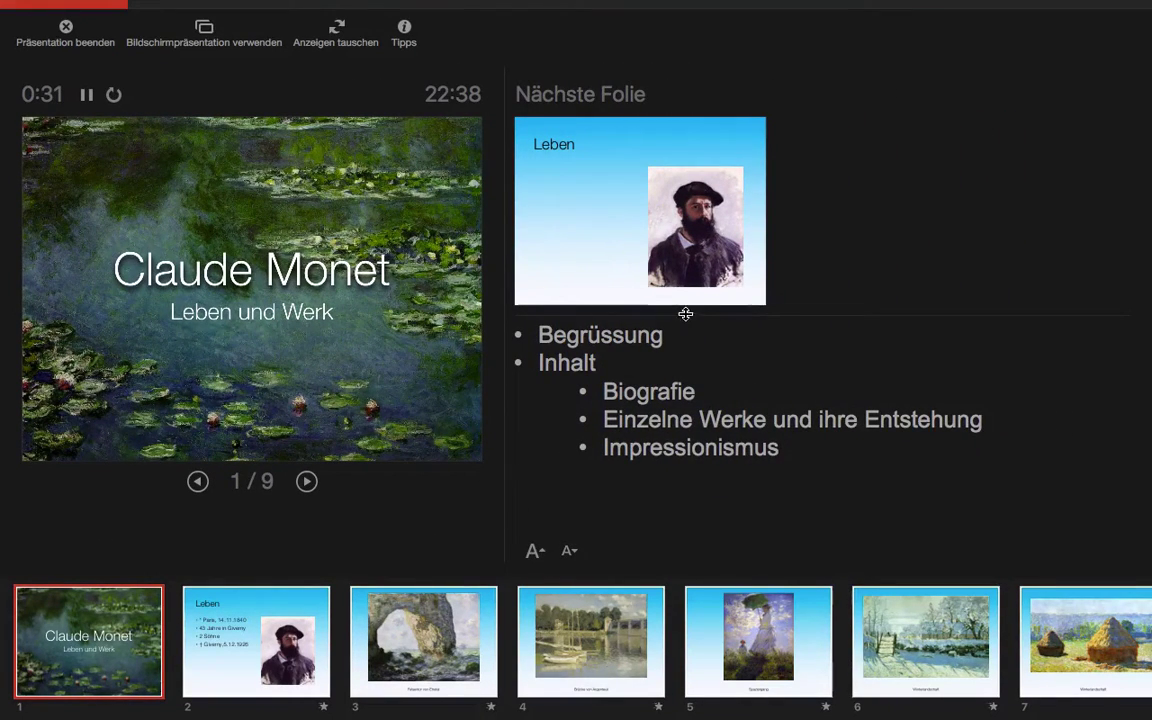
drag(685, 314, 684, 277)
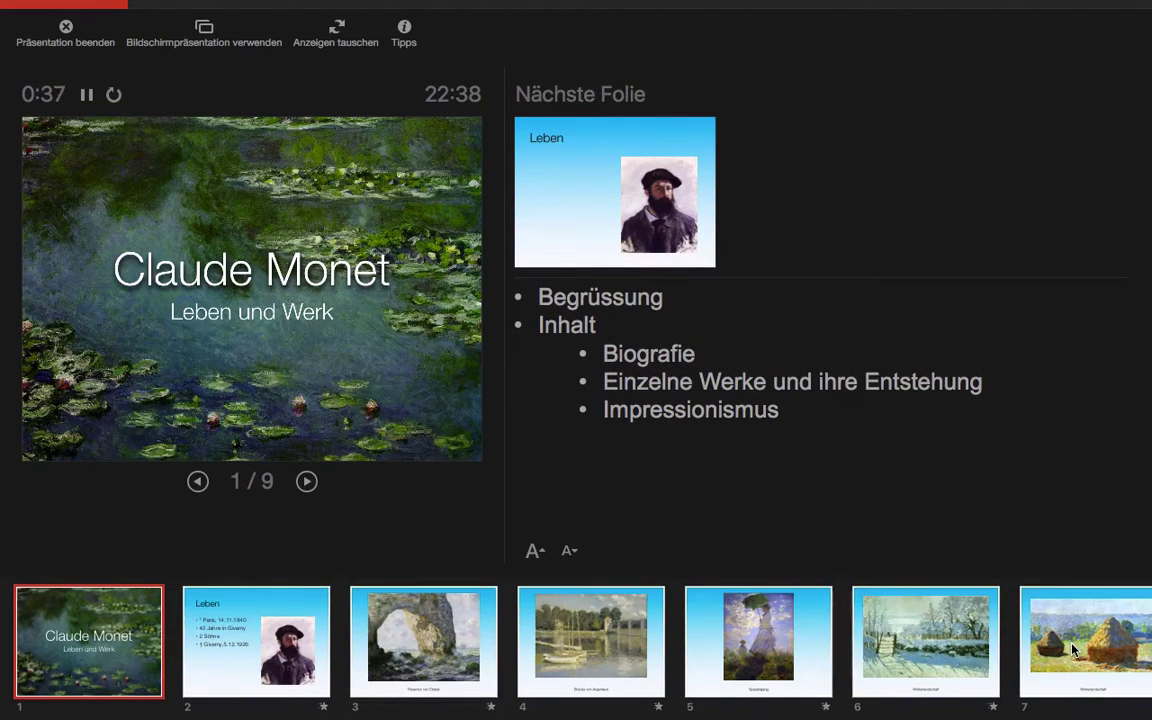
click(442, 650)
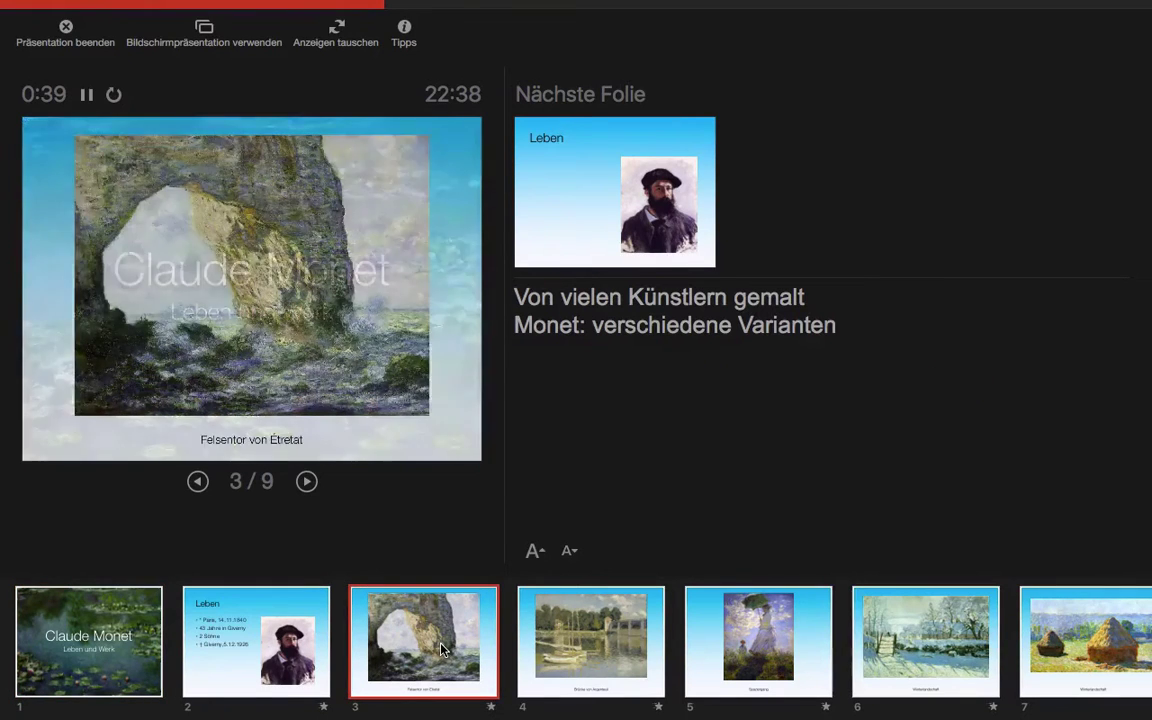
click(100, 640)
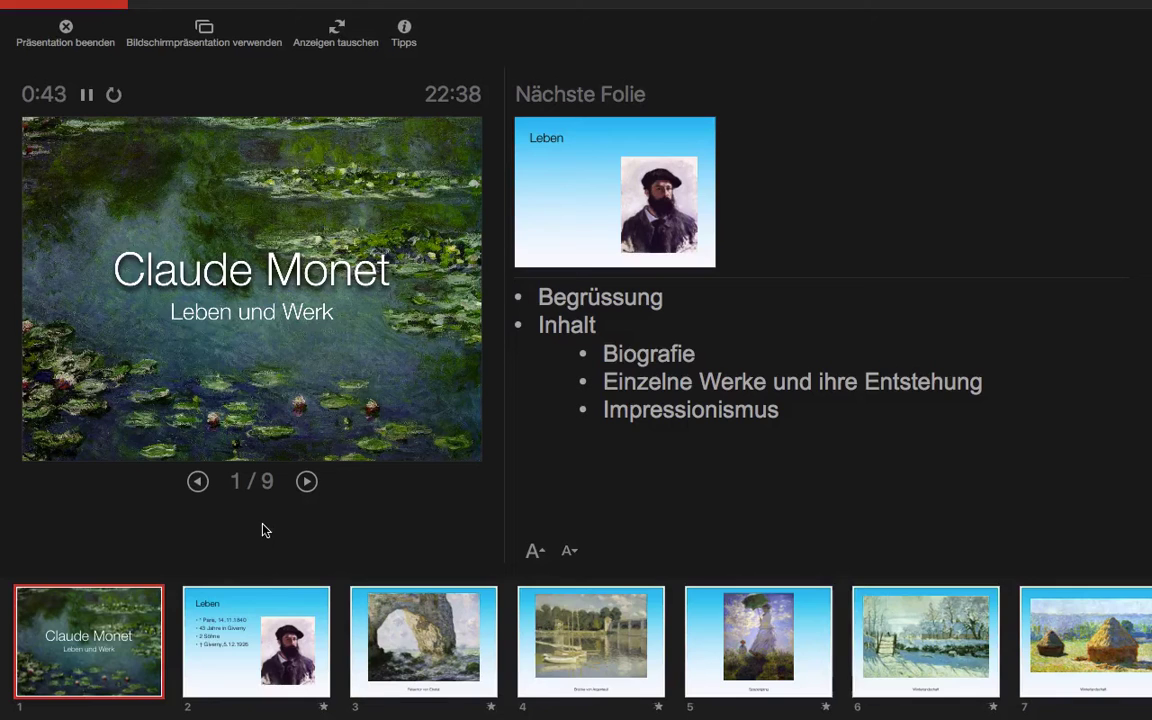
Step: End the show and restart Referentenansicht so the timer begins again at 0:00 on slide 1
key(Escape)
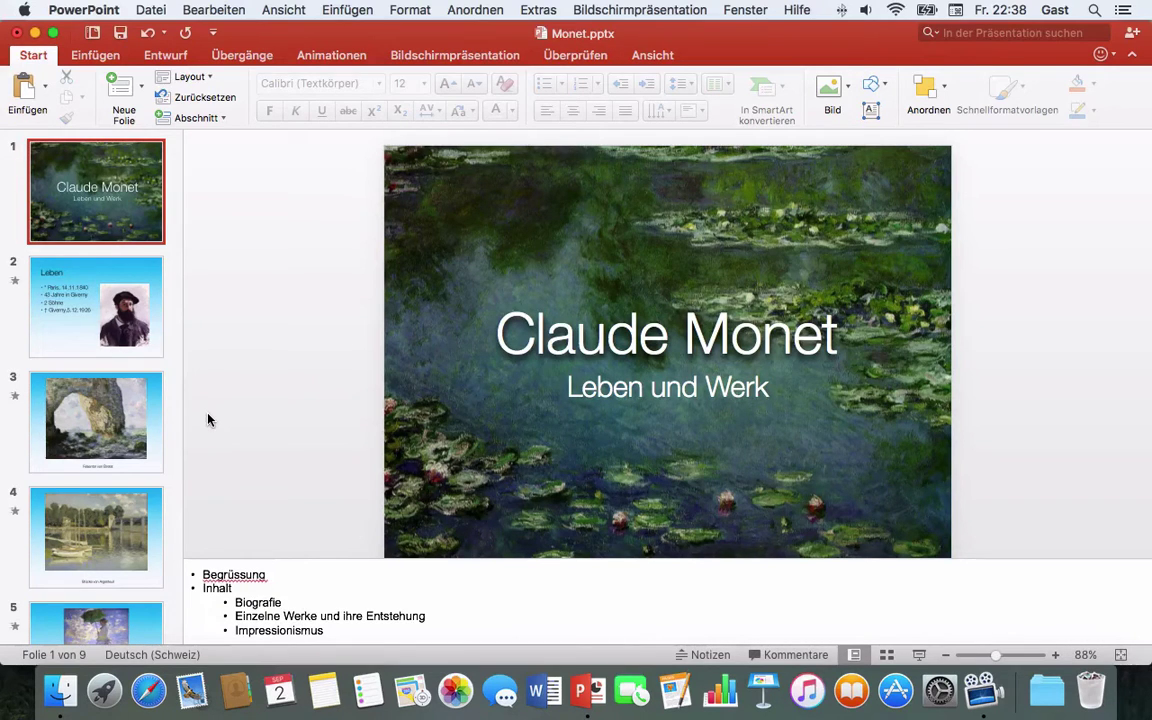
click(672, 8)
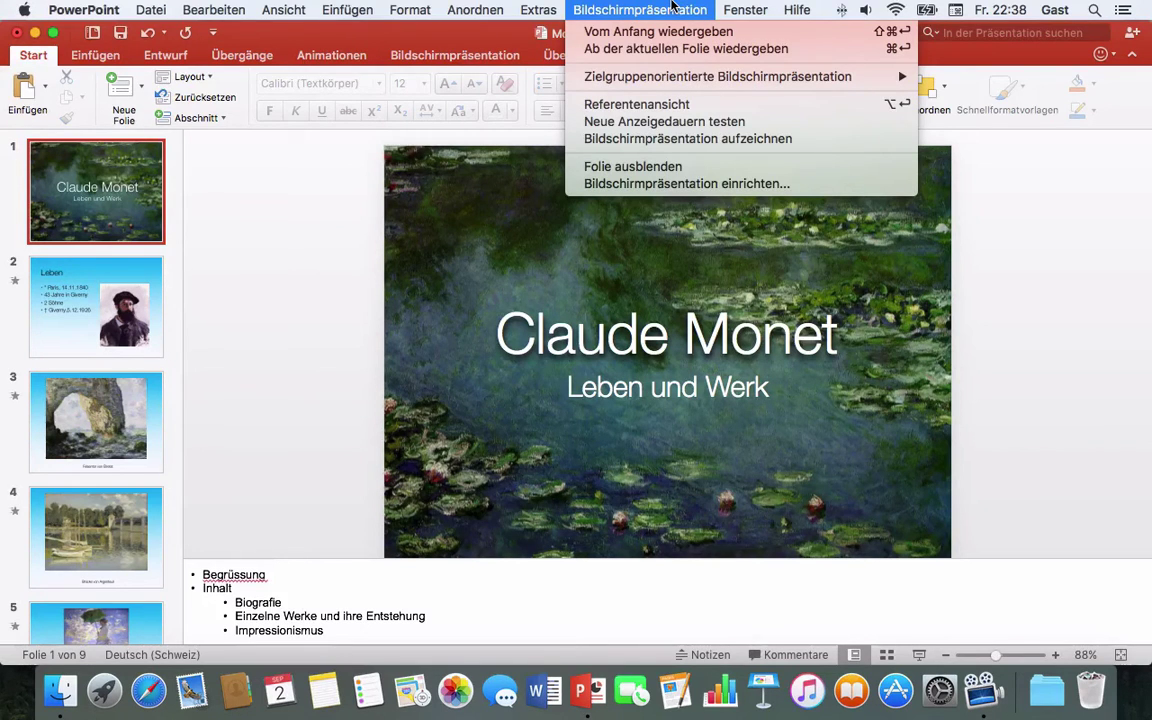
click(659, 104)
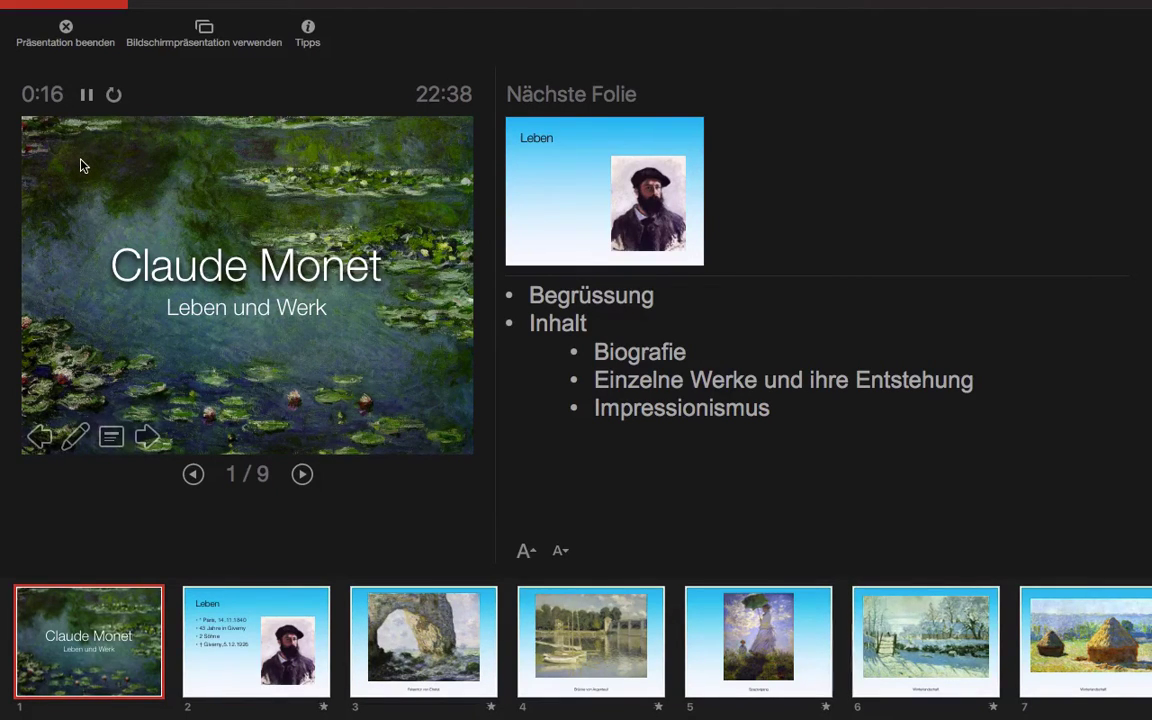
Step: Circle the title and subtitle on slide 1 with the red Stift pen, then stop drawing
click(76, 437)
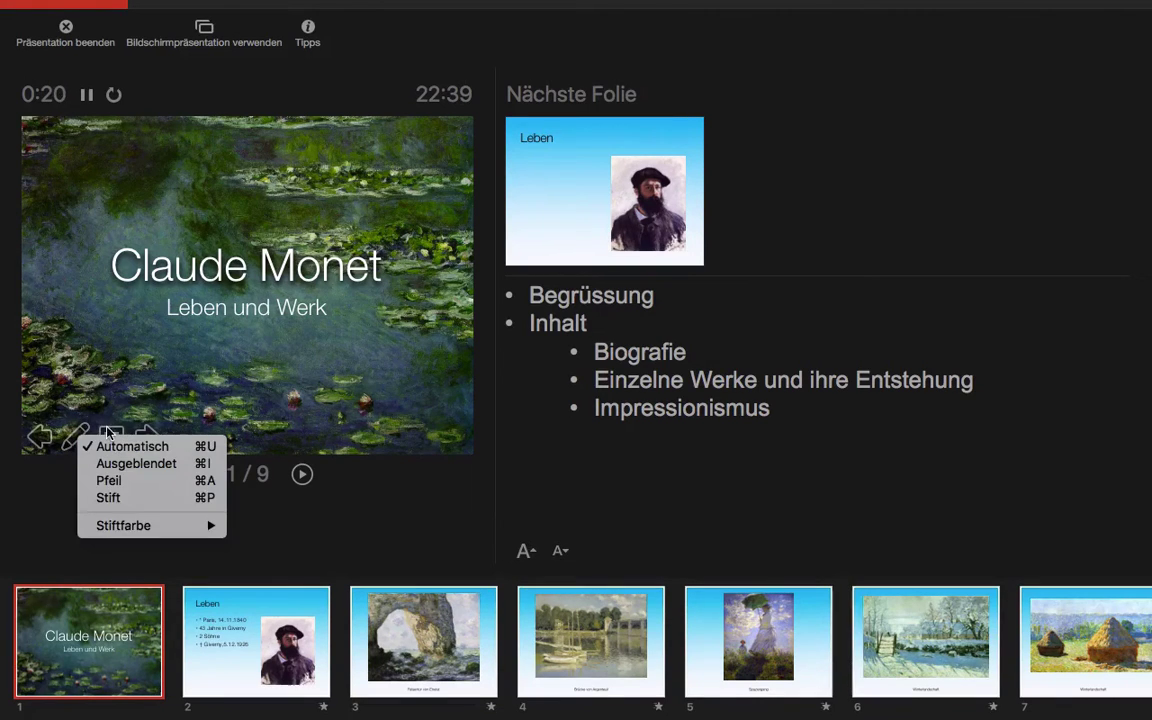
click(100, 494)
drag(166, 351, 208, 278)
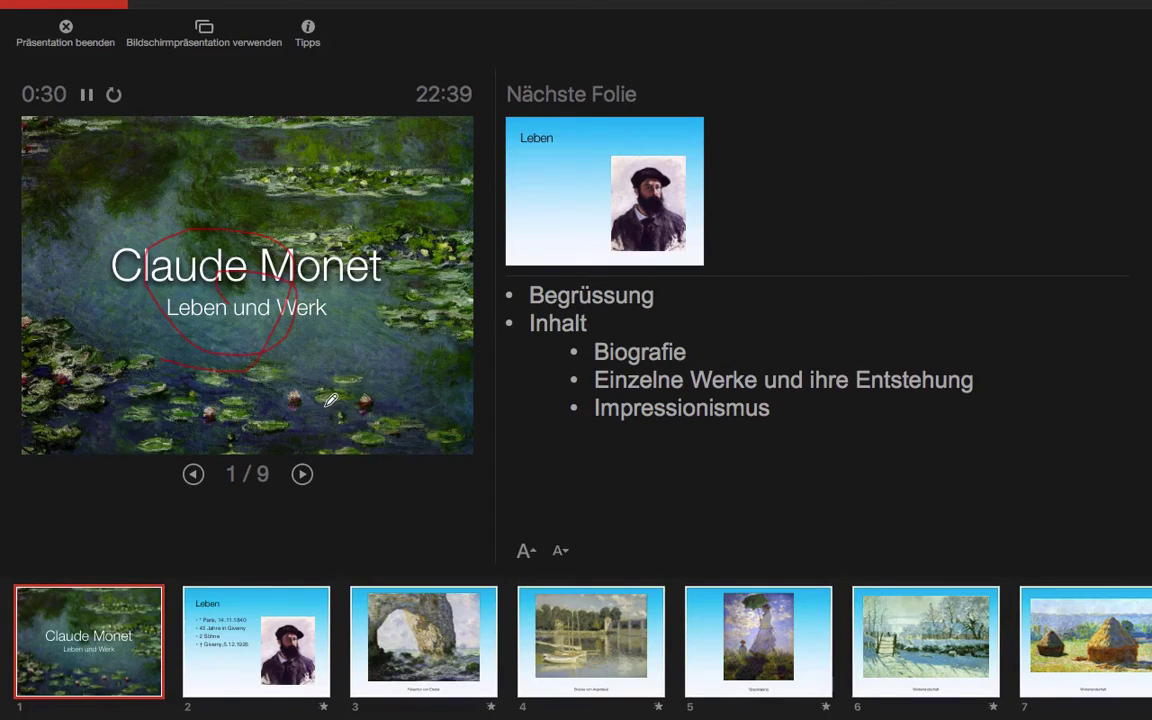
key(Escape)
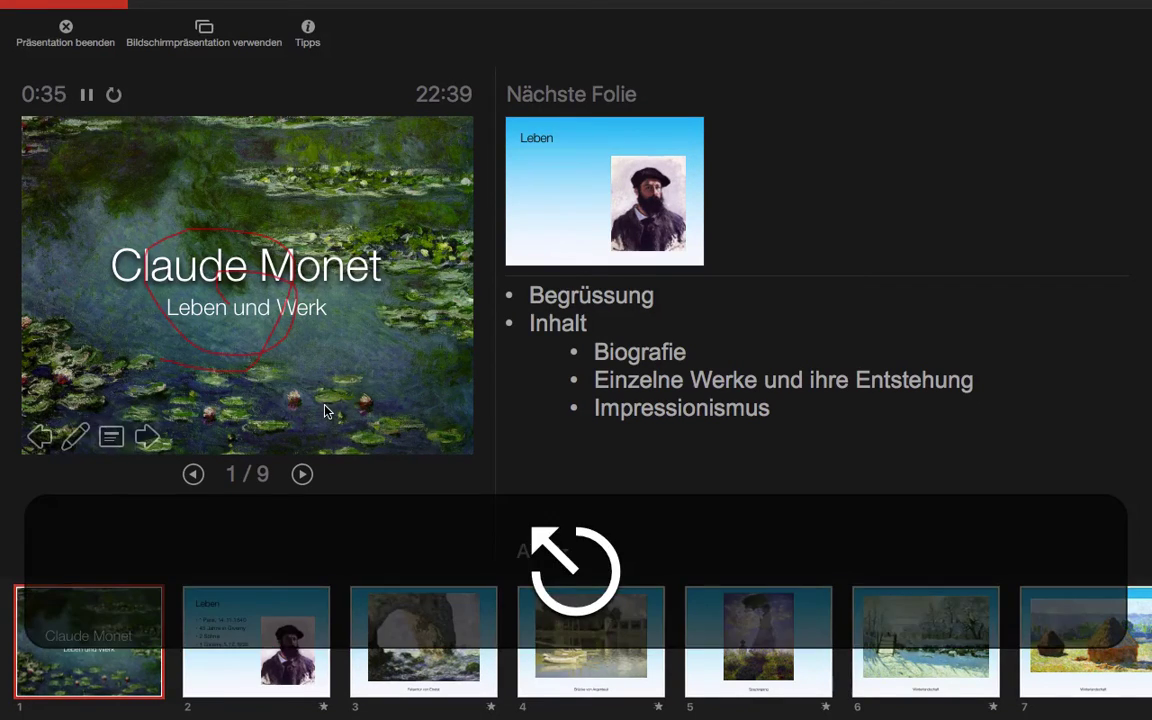